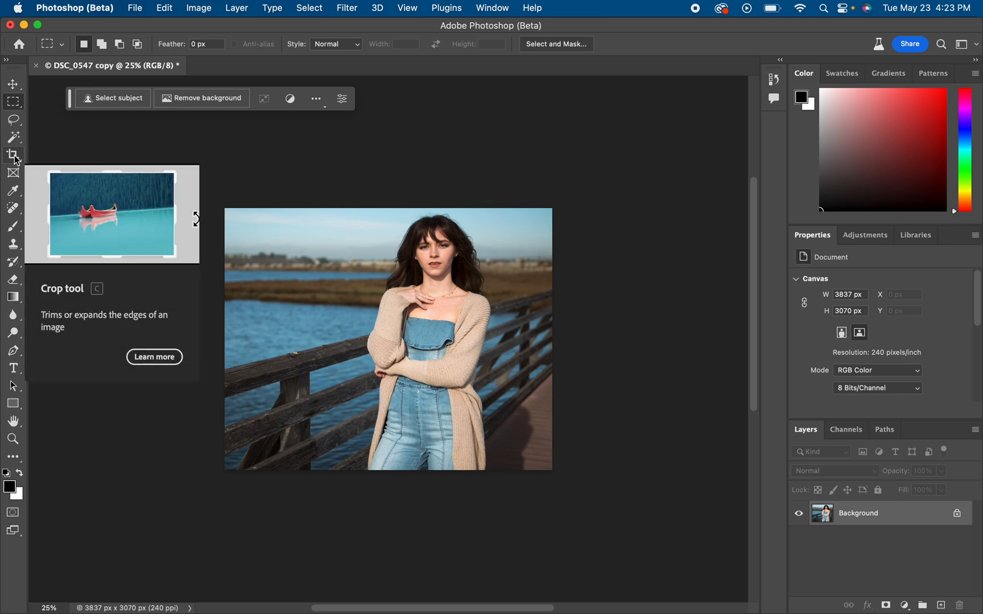
# Crop the canvas outward equally on both sides and above the photo, to about 7507 x 4601 px.
pyautogui.click(16, 159)
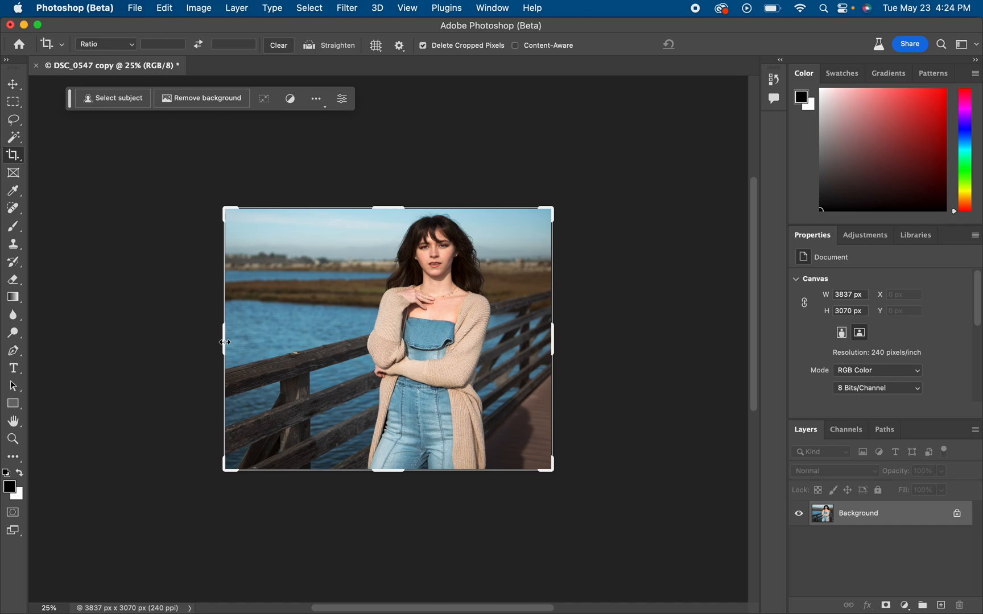
pyautogui.moveTo(224, 342); pyautogui.dragTo(69, 366)
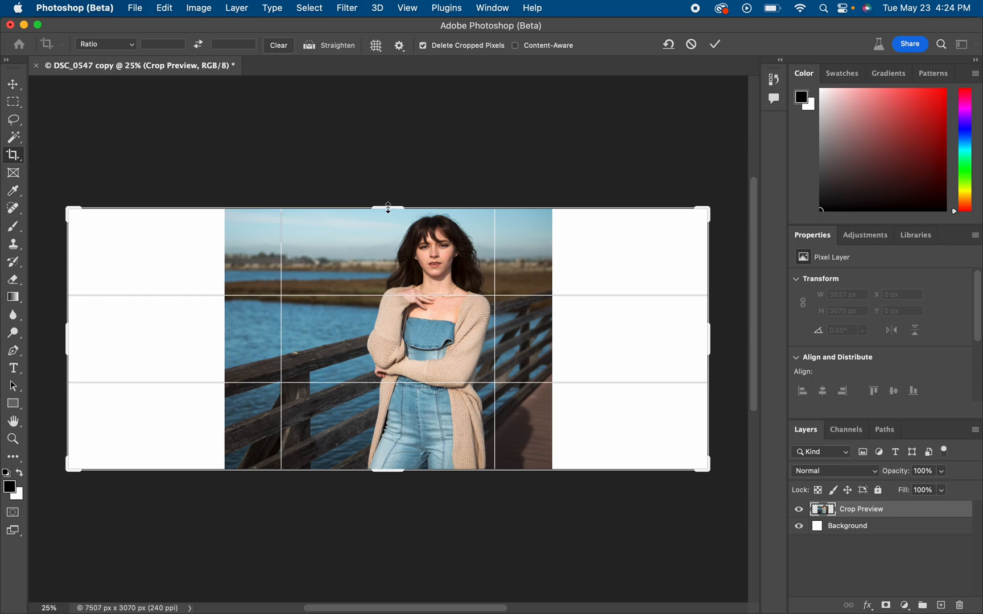
pyautogui.moveTo(388, 208); pyautogui.dragTo(387, 144)
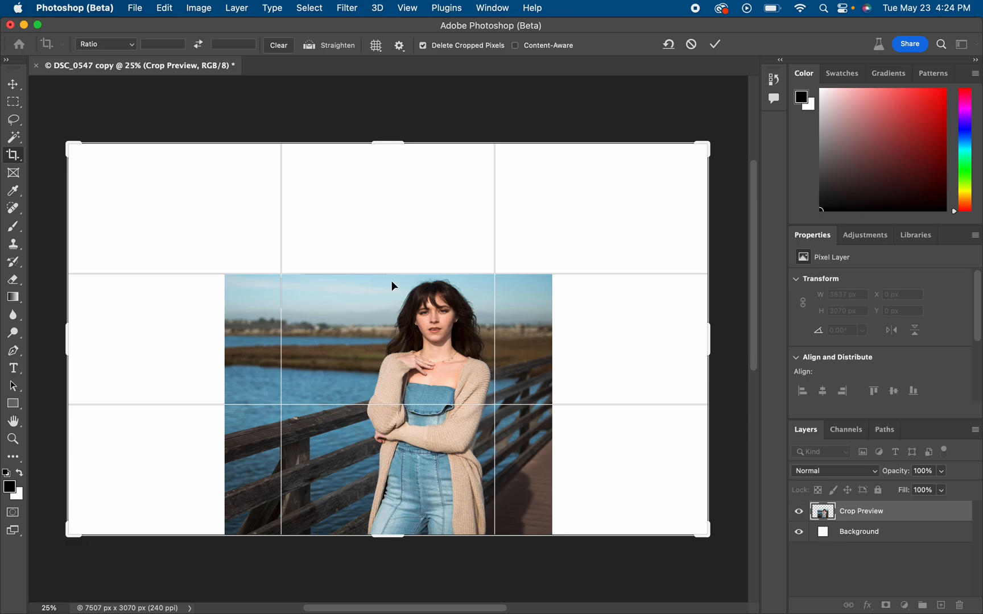
pyautogui.press('Return')
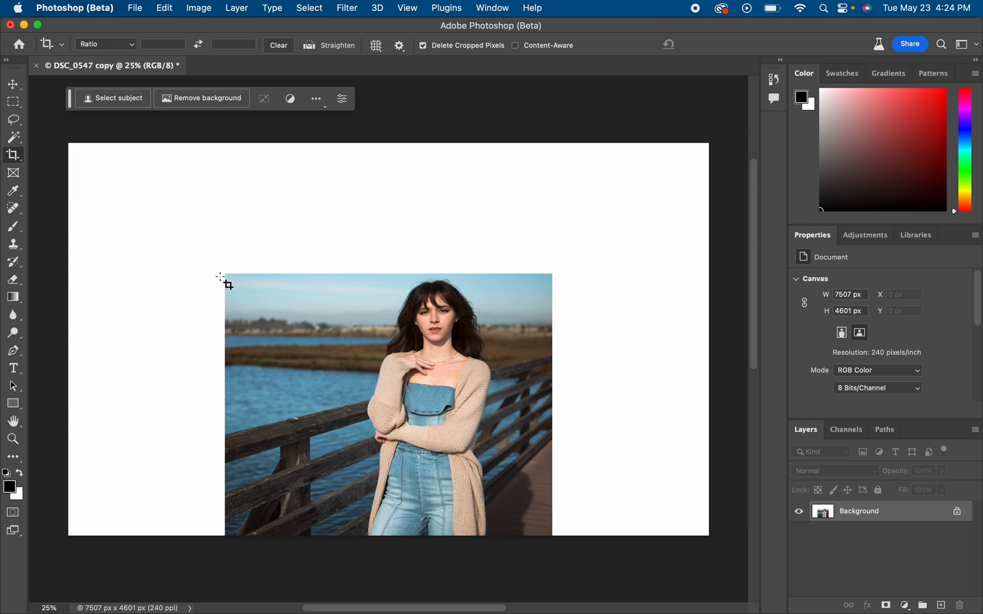
# Select the photo with a rectangular marquee just inside its edges and invert the selection to cover the blank canvas.
pyautogui.click(13, 102)
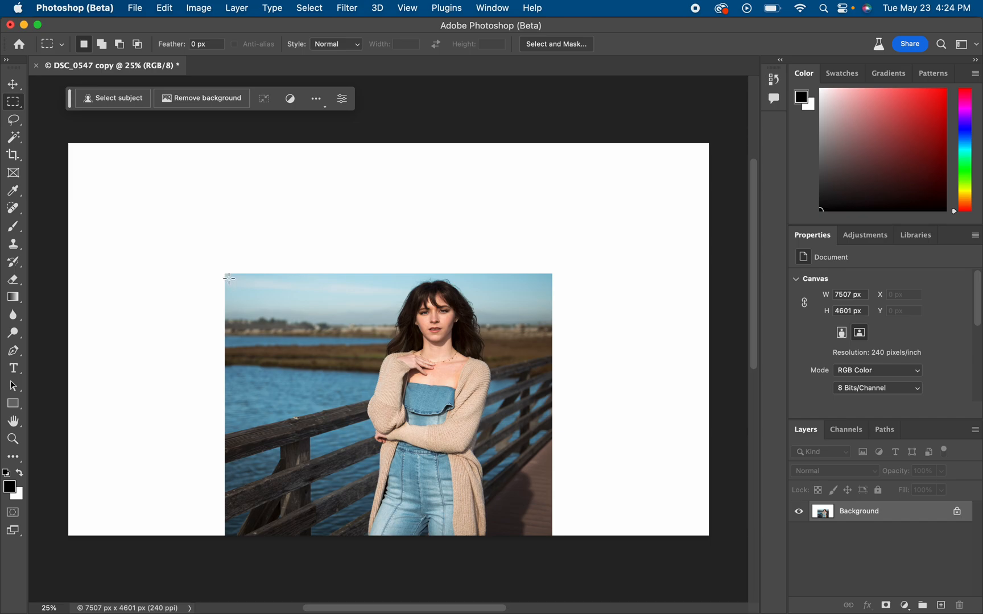
pyautogui.moveTo(229, 278); pyautogui.dragTo(524, 504)
pyautogui.click(330, 404)
pyautogui.moveTo(229, 277); pyautogui.dragTo(549, 543)
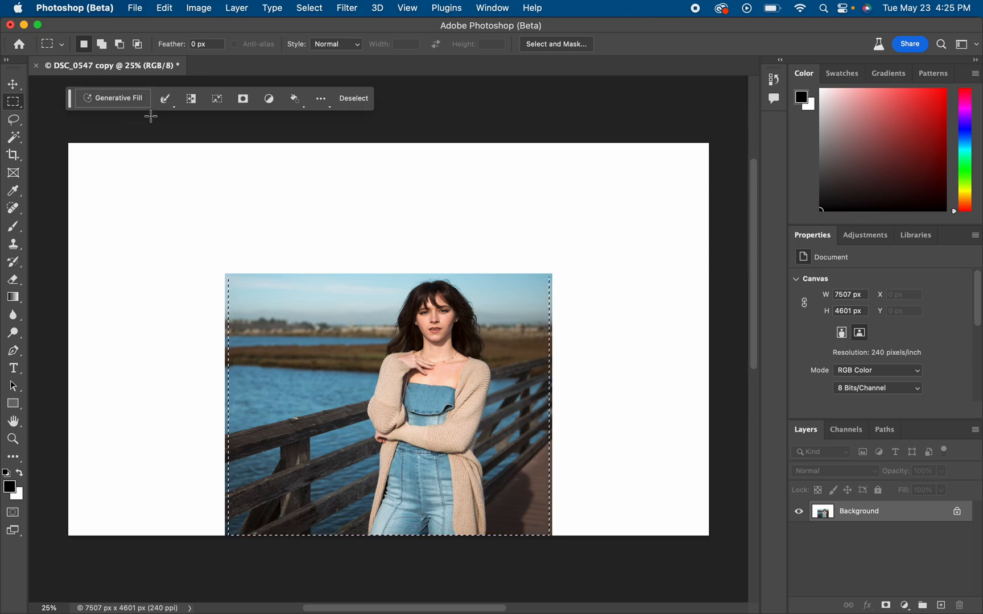
pyautogui.click(321, 101)
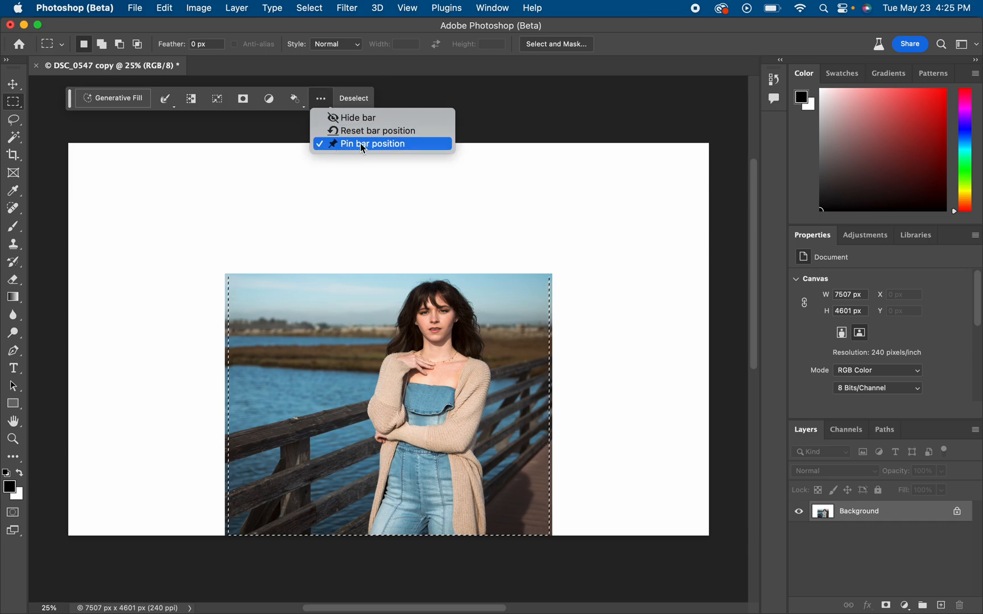
pyautogui.click(322, 99)
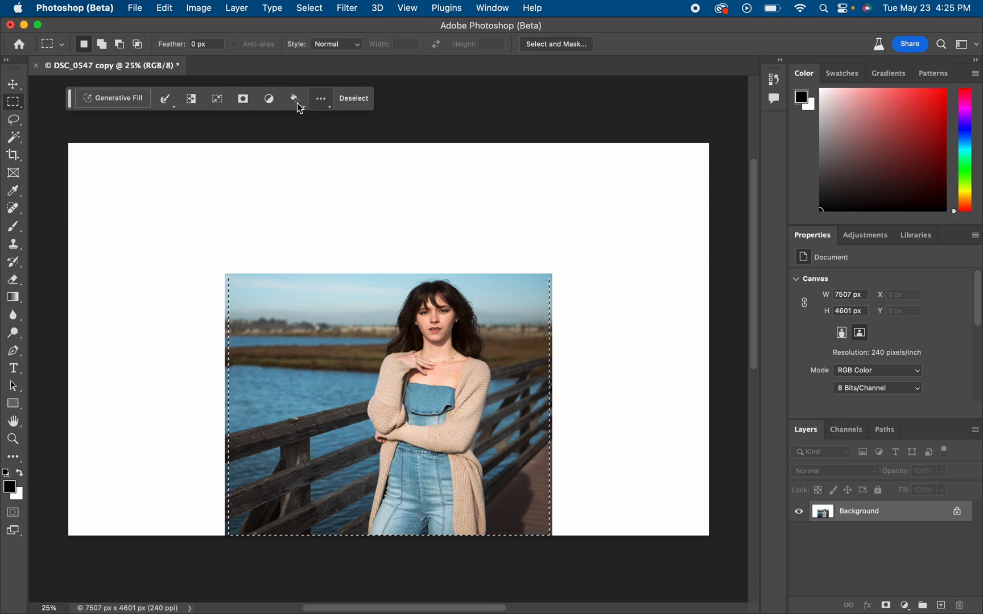
pyautogui.click(193, 104)
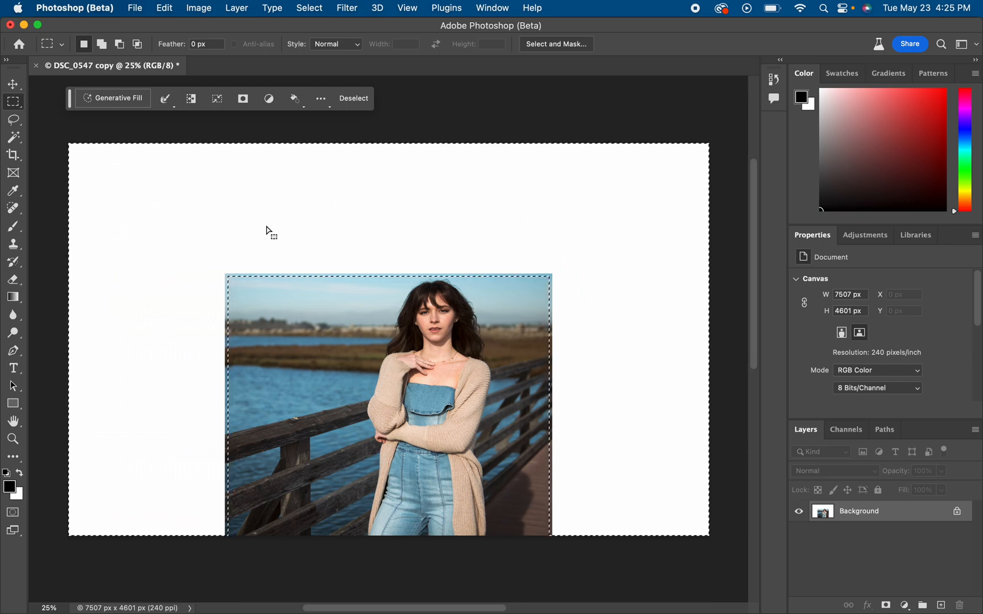
# Run Generative Fill on the blank area with an empty prompt, compare the variations and keep the first one.
pyautogui.click(110, 100)
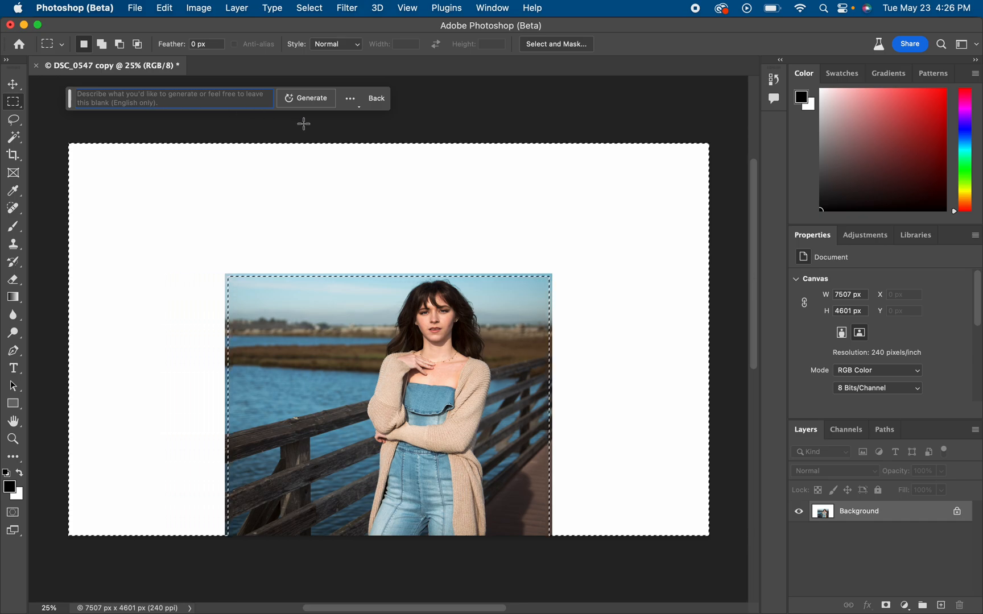
pyautogui.click(313, 107)
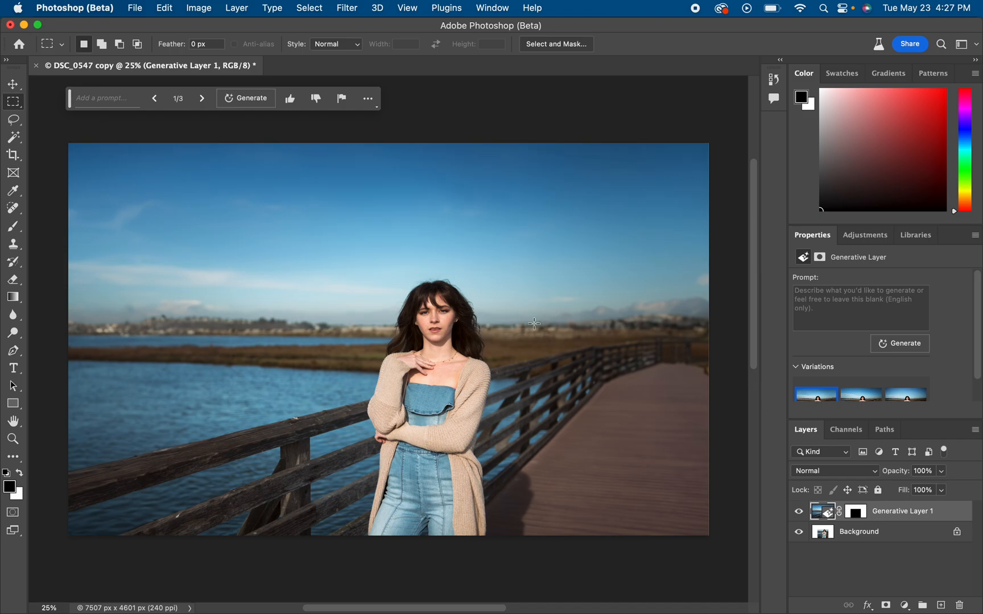
pyautogui.moveTo(844, 400)
pyautogui.scroll(-2, 978, 354)
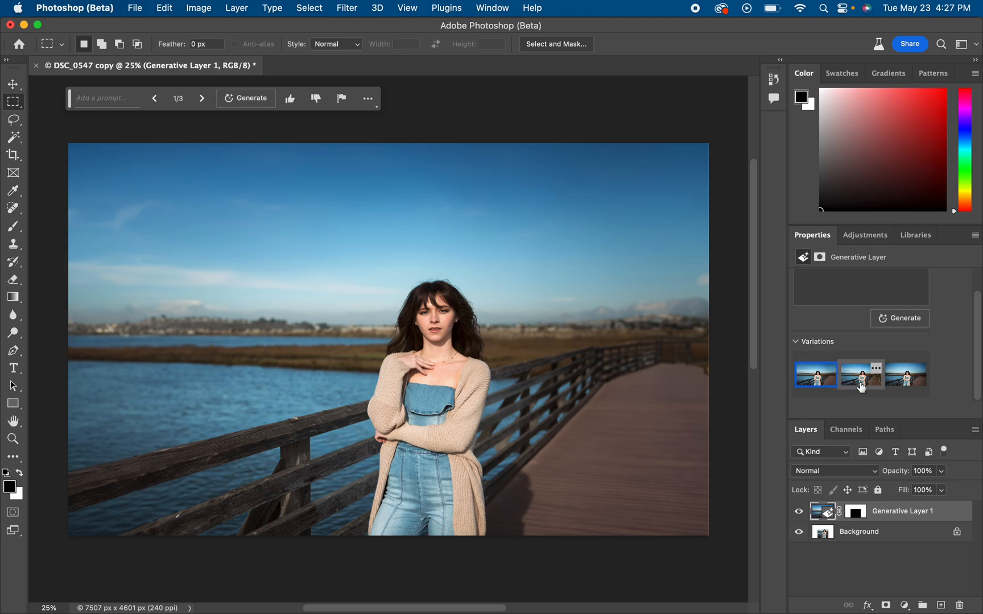
pyautogui.click(859, 387)
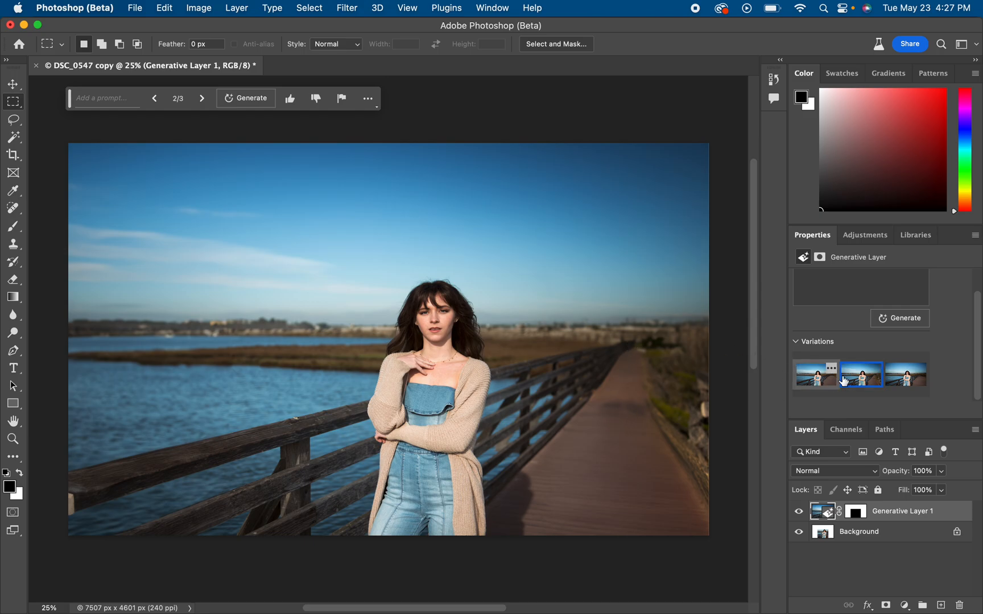
pyautogui.click(905, 380)
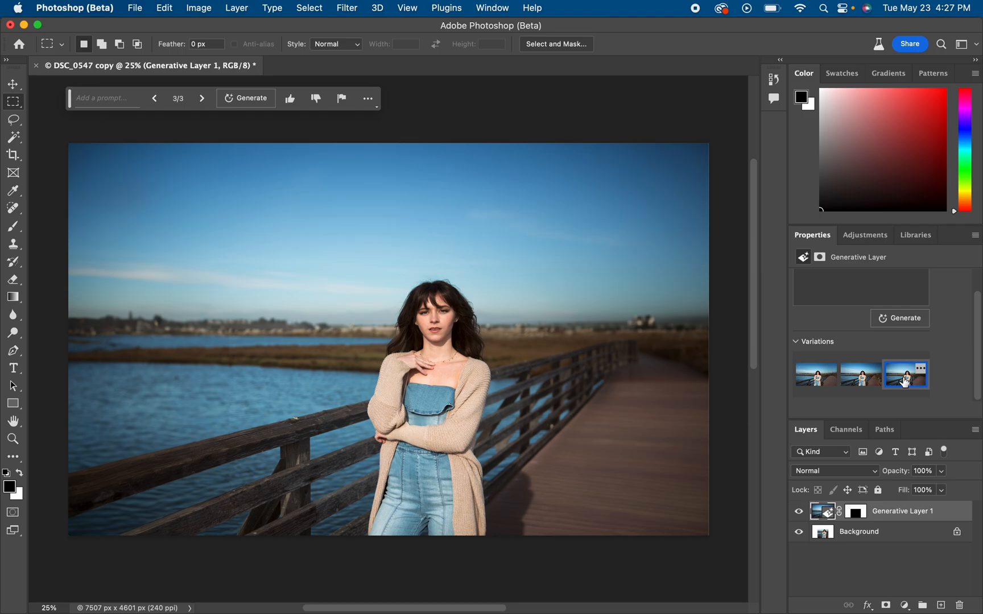
pyautogui.click(816, 380)
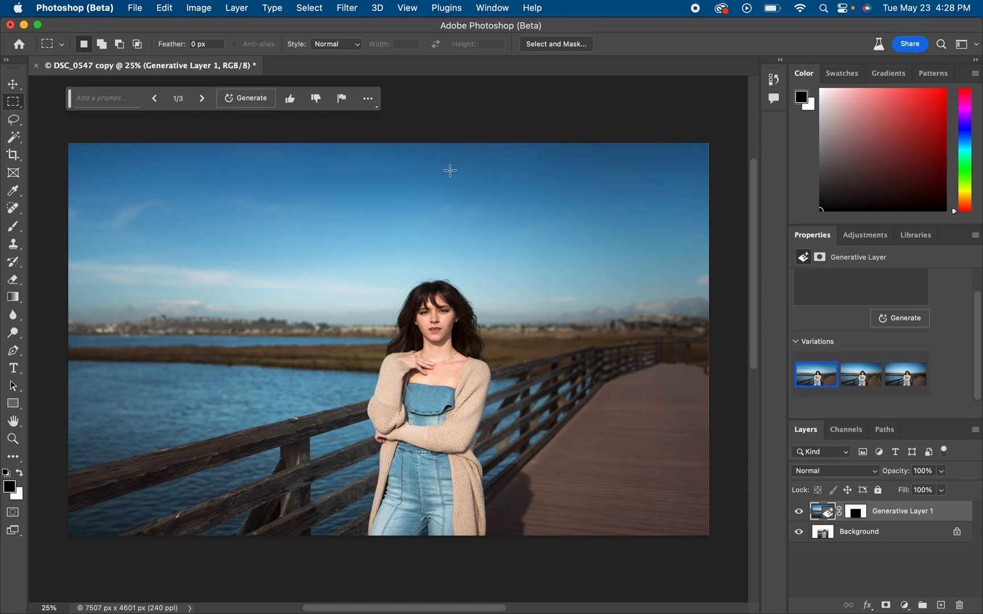
# Marquee a wide rectangle in the sky to the upper right of the woman and generate "add soft white clouds" in it.
pyautogui.moveTo(456, 165); pyautogui.dragTo(656, 238)
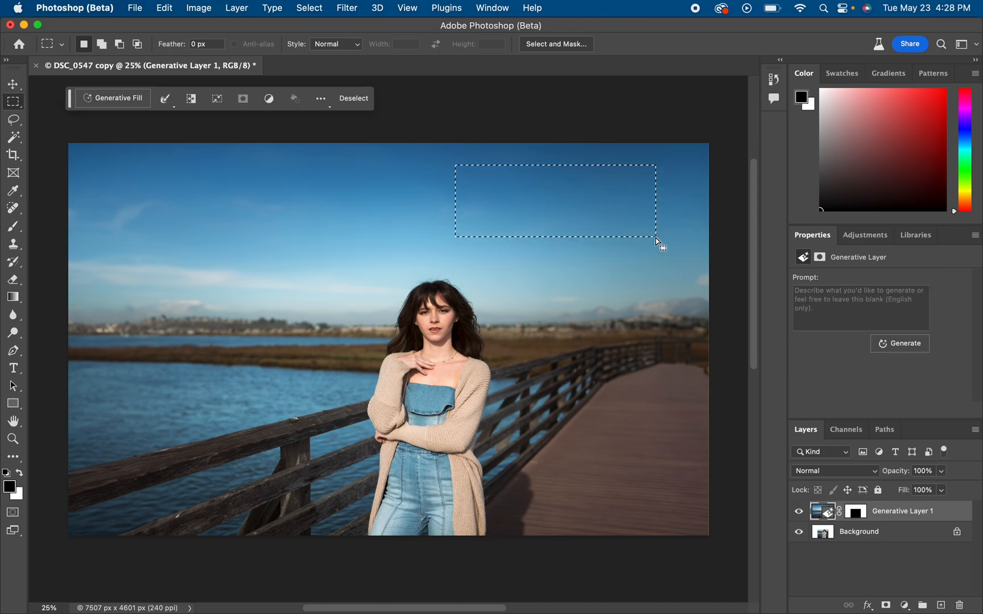
pyautogui.click(113, 99)
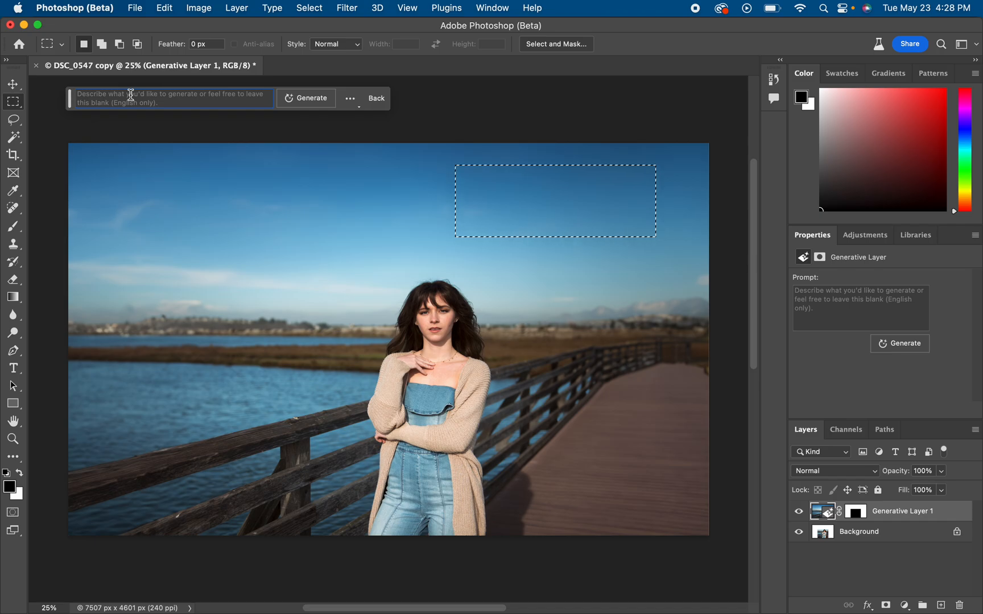
pyautogui.write('add ')
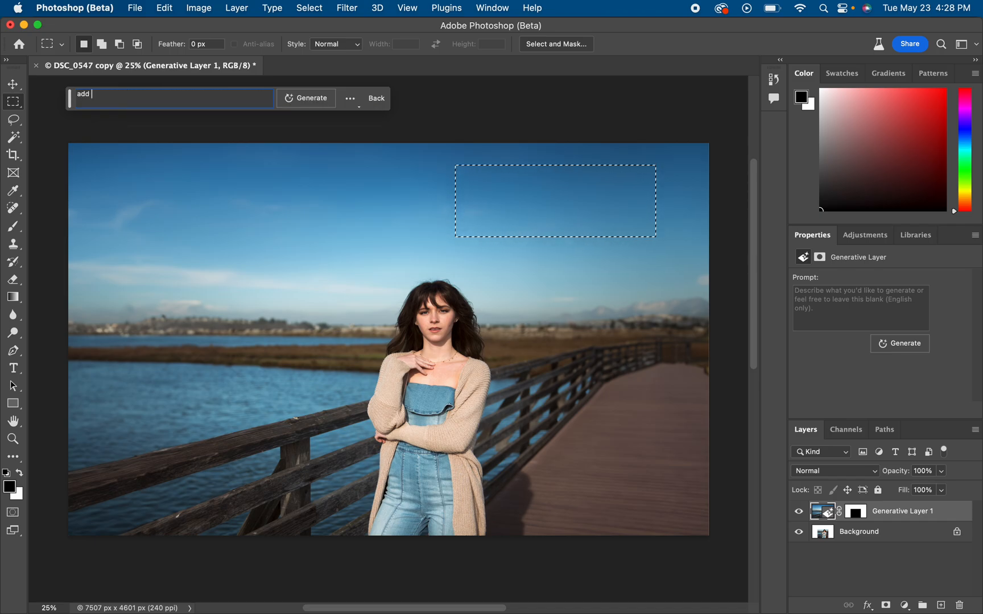
pyautogui.write('blue')
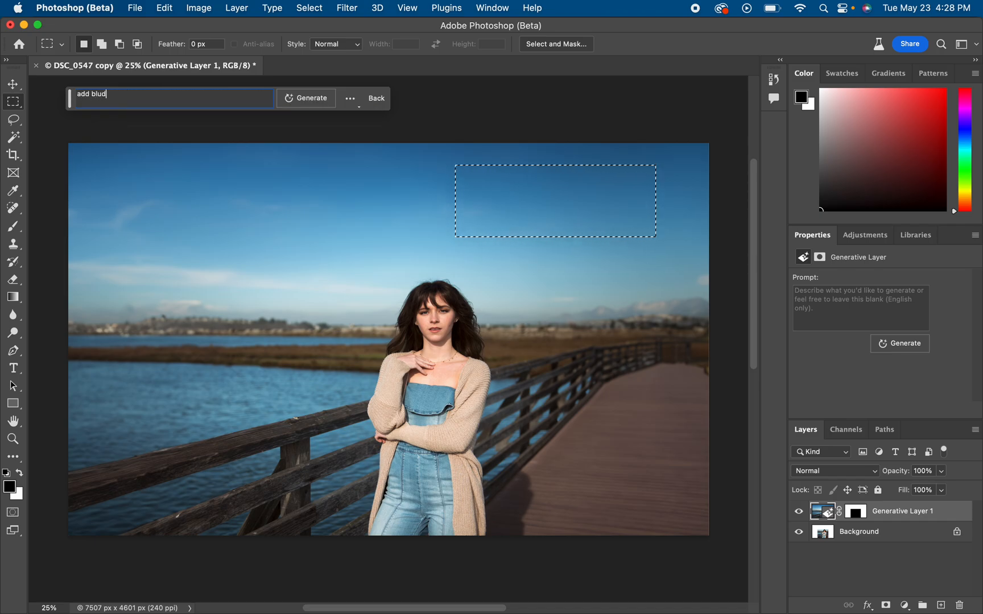
pyautogui.press('BackSpace')
pyautogui.press('BackSpace')
pyautogui.press('BackSpace')
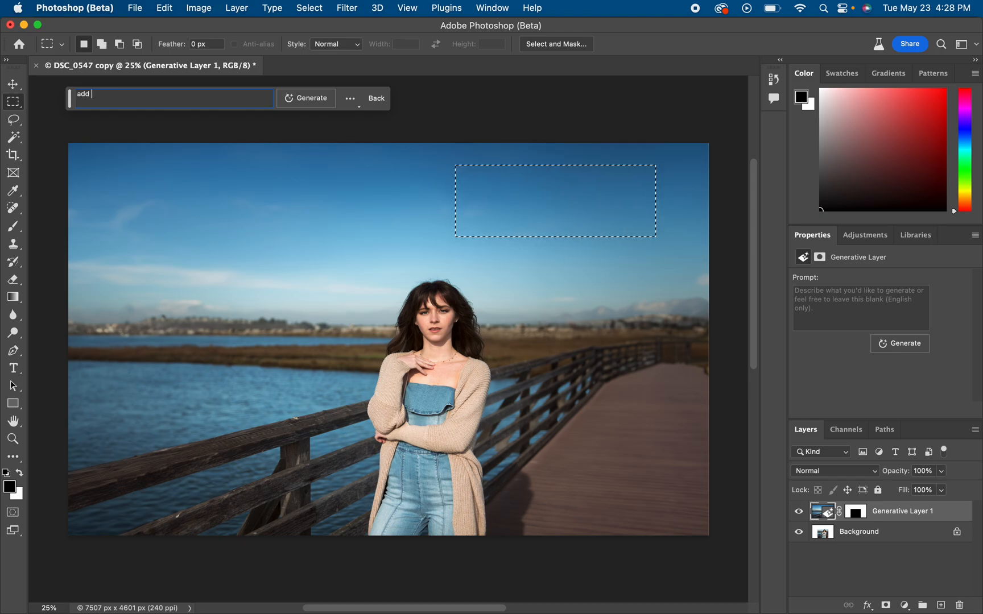
pyautogui.write('soft w')
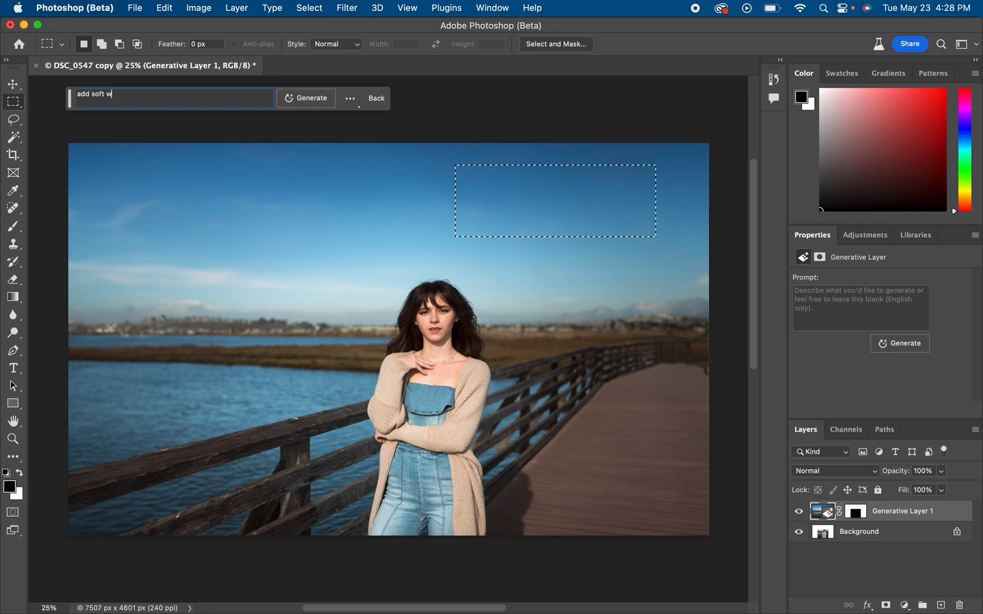
pyautogui.write('ihite clou')
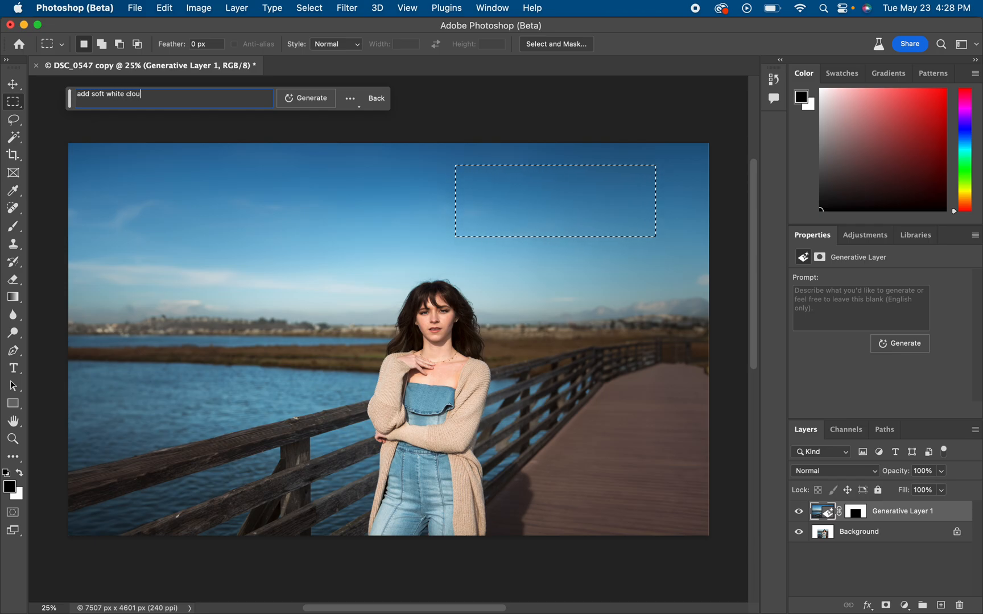
pyautogui.write('ds')
pyautogui.click(310, 98)
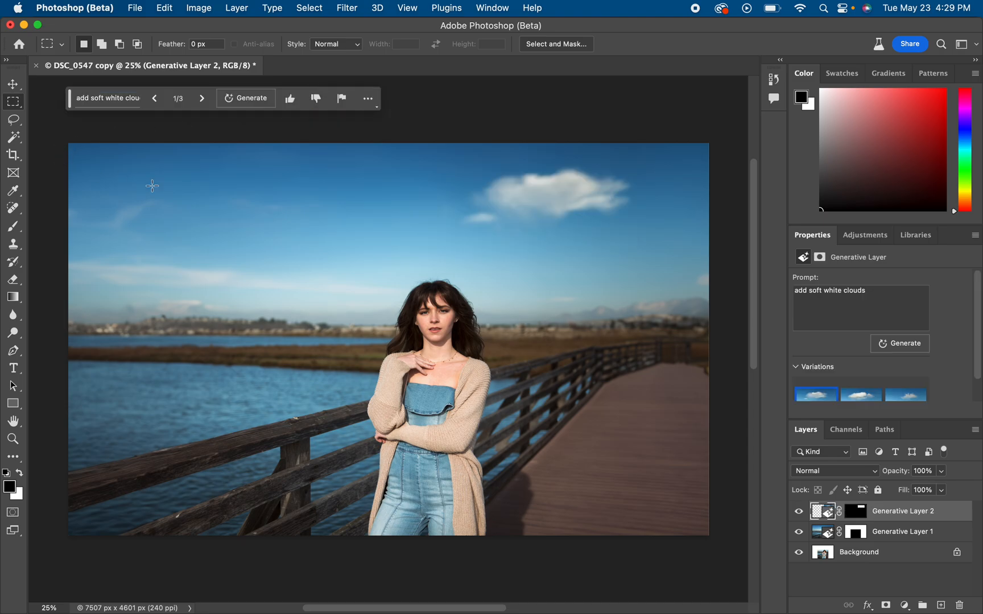
# Marquee a wide rectangle in the sky to the upper left of the woman and generate "add white soft clouds" in it.
pyautogui.moveTo(108, 165); pyautogui.dragTo(354, 245)
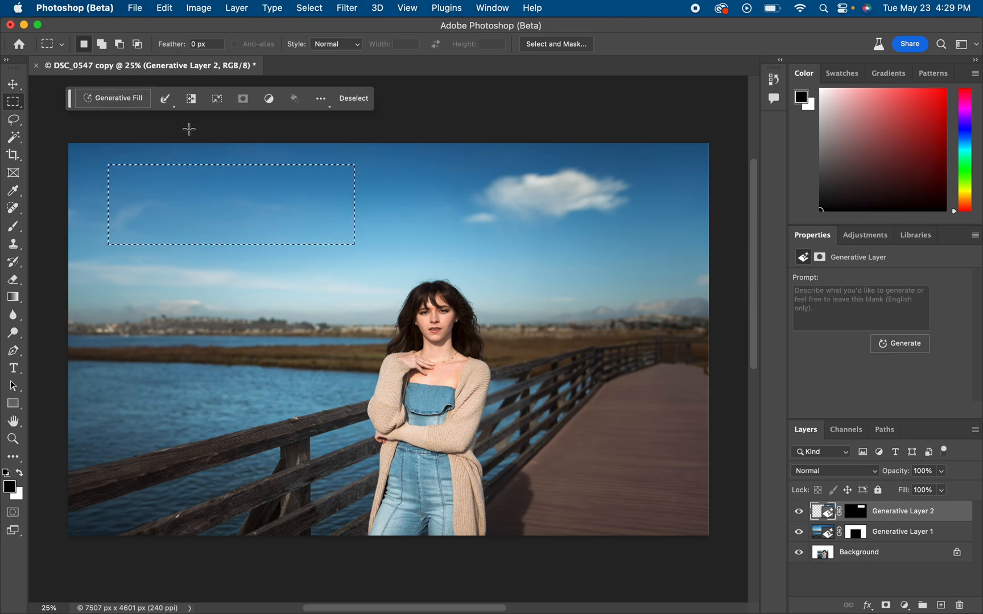
pyautogui.click(119, 99)
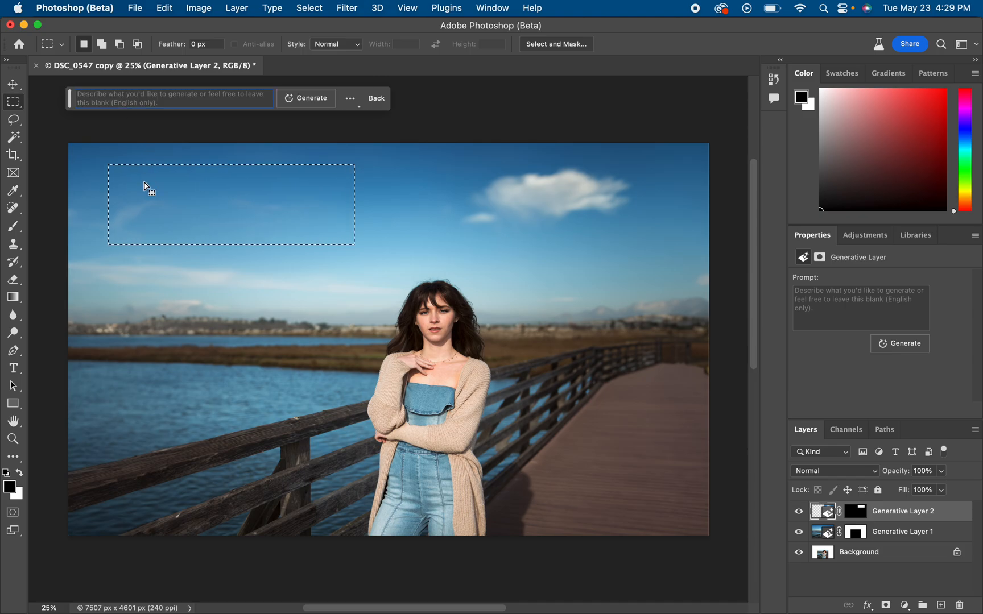
pyautogui.write('a')
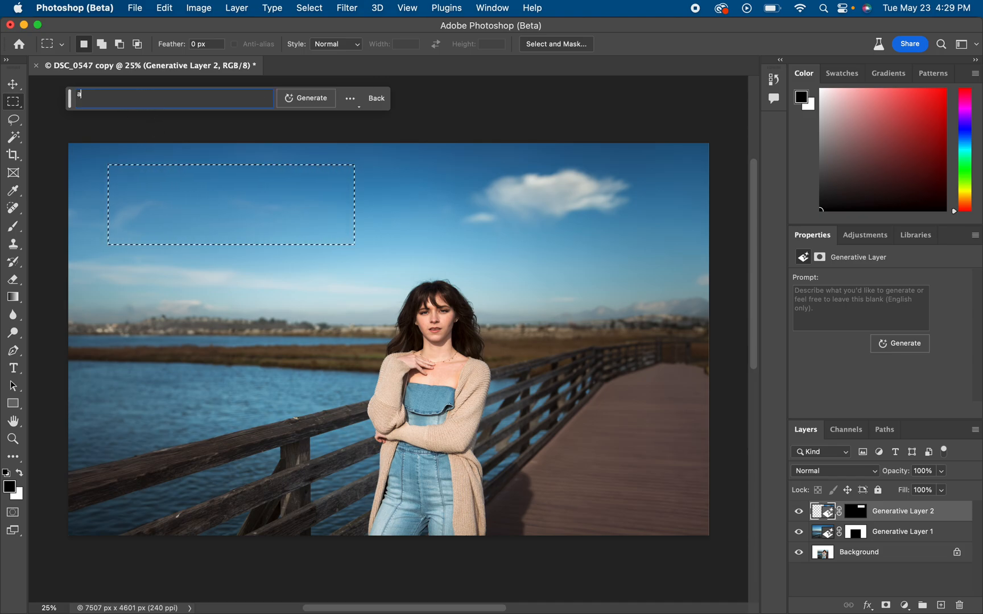
pyautogui.write('dd white ')
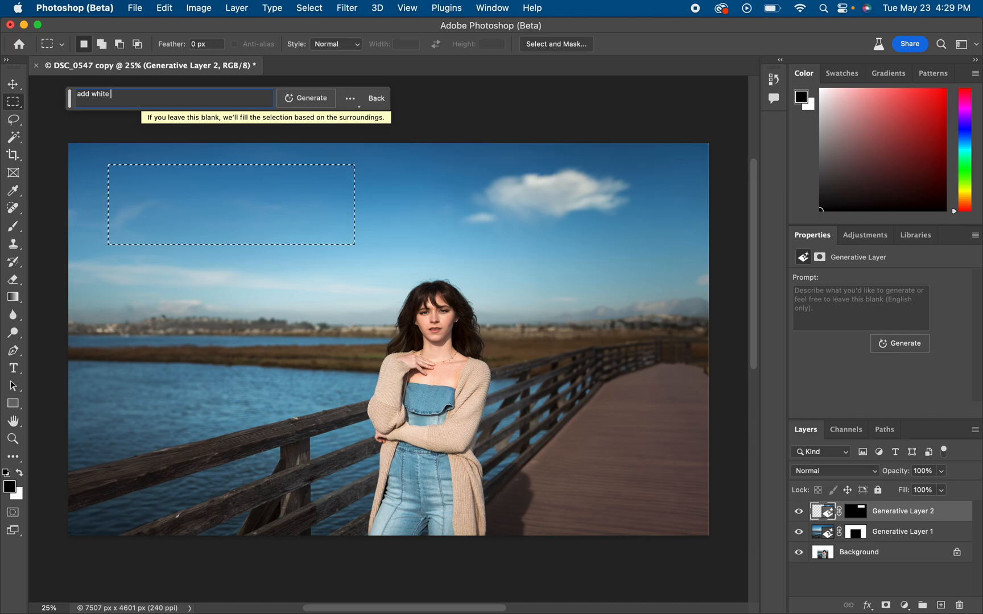
pyautogui.write('soft clo')
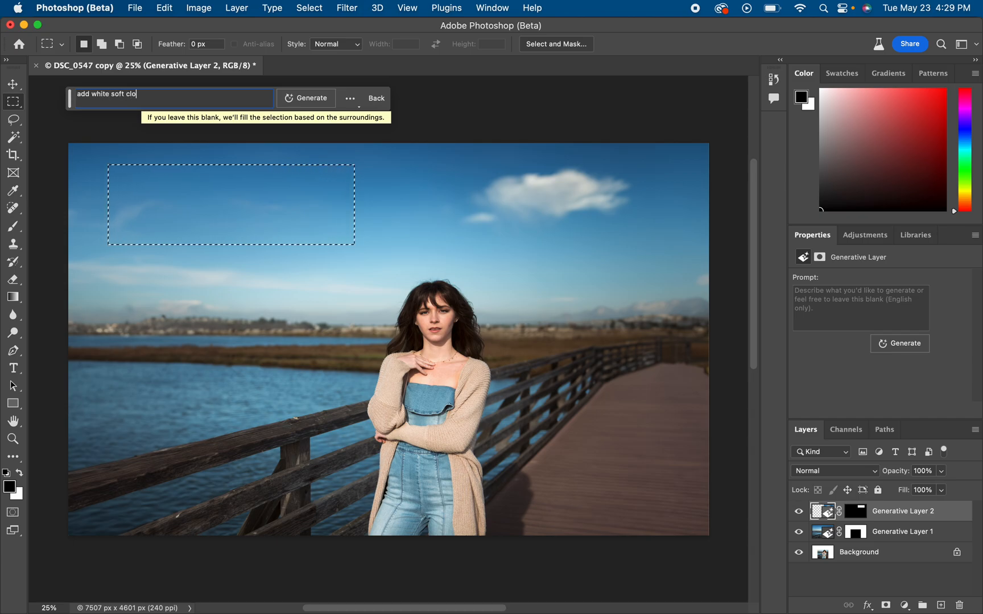
pyautogui.write('uds')
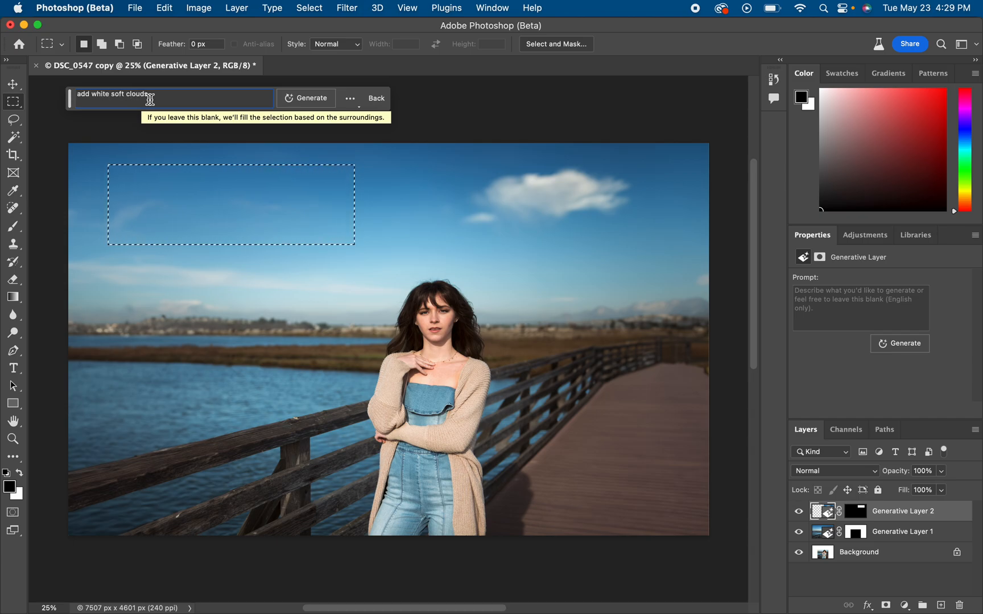
pyautogui.click(300, 100)
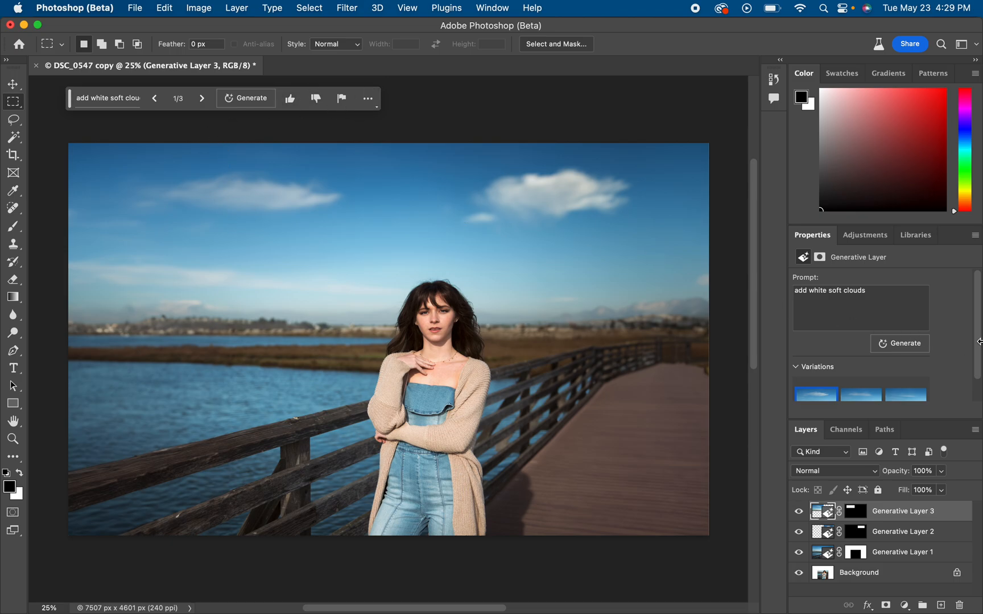
# Compare the three cloud variations for the sky at the photo's upper left and choose the second one.
pyautogui.scroll(-2, 976, 339)
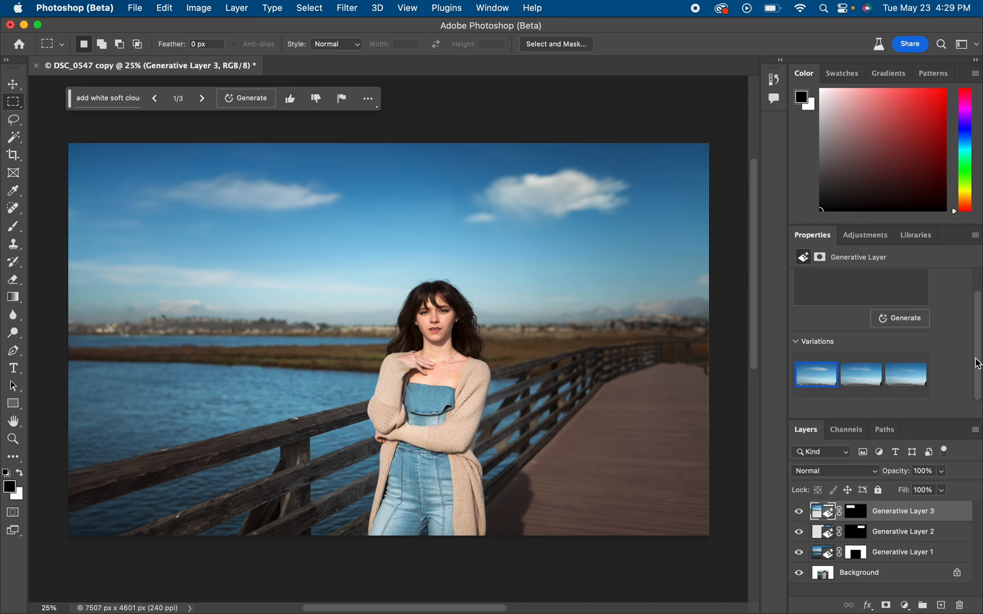
pyautogui.click(861, 382)
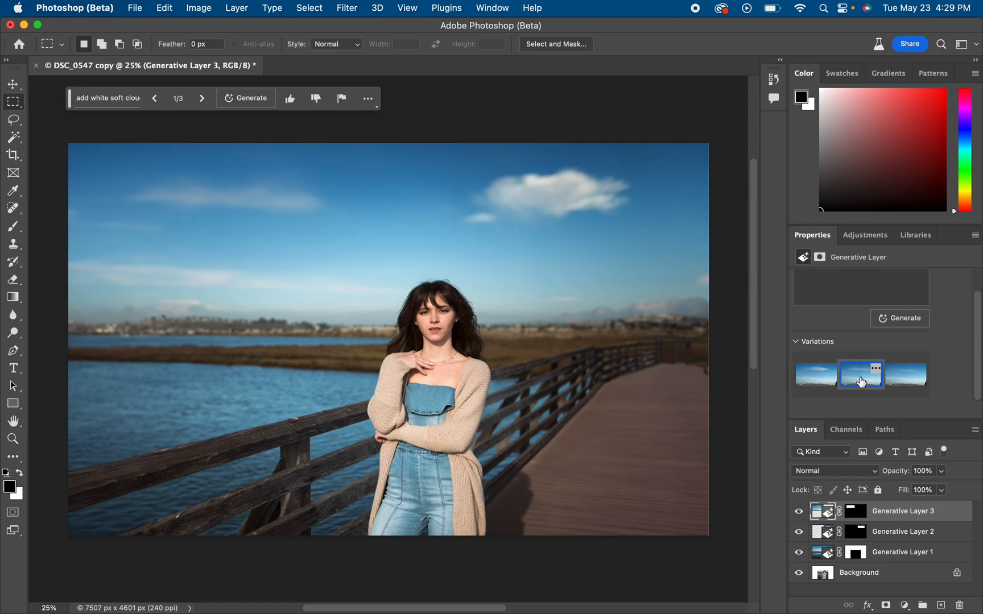
pyautogui.click(906, 377)
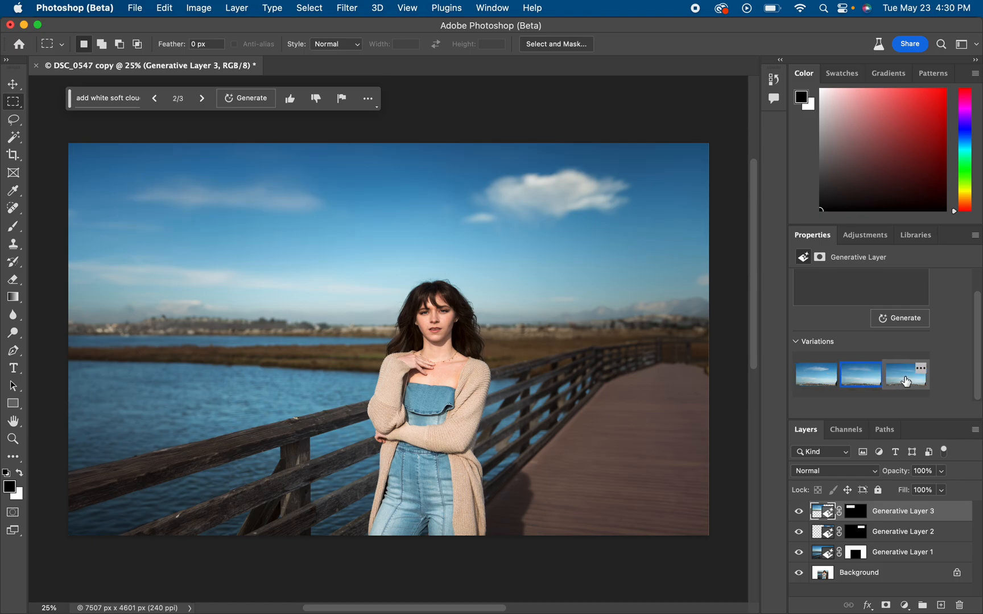
pyautogui.click(817, 377)
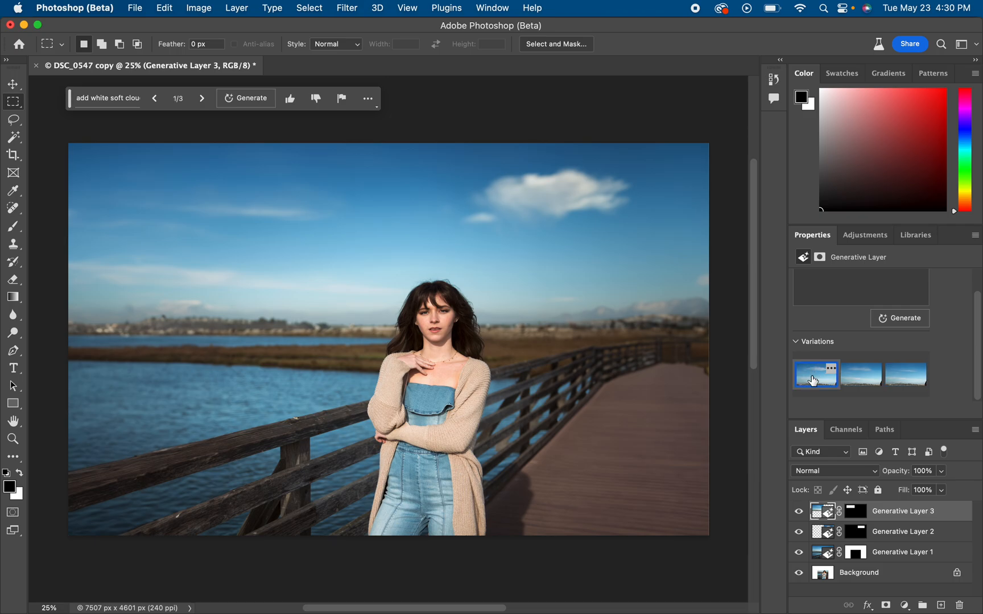
pyautogui.click(850, 384)
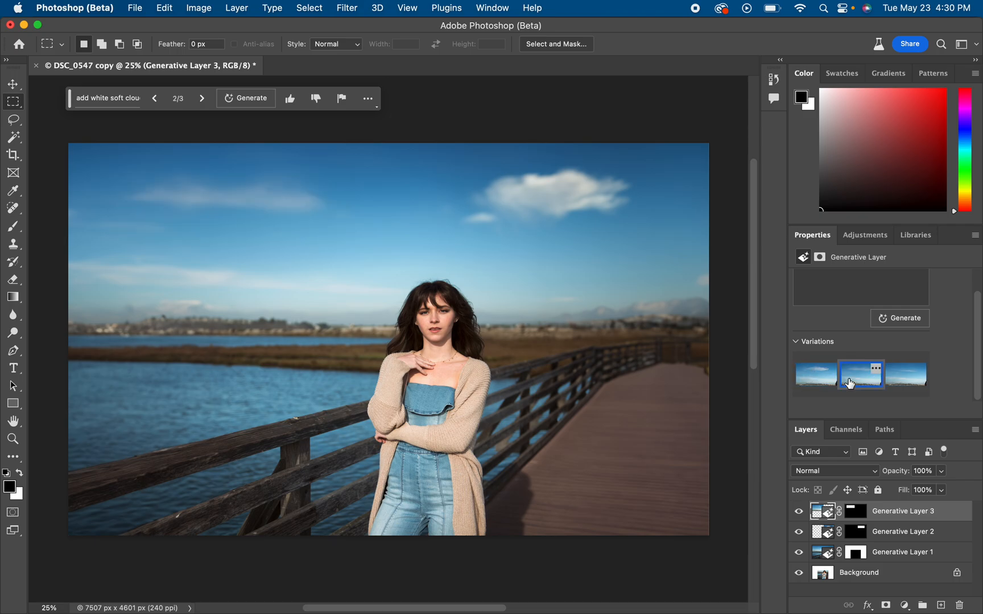
# Preview Generative Layer 3's third cloud variation, and compare the three variations of Generative Layer 2, ending on its first one.
pyautogui.click(902, 381)
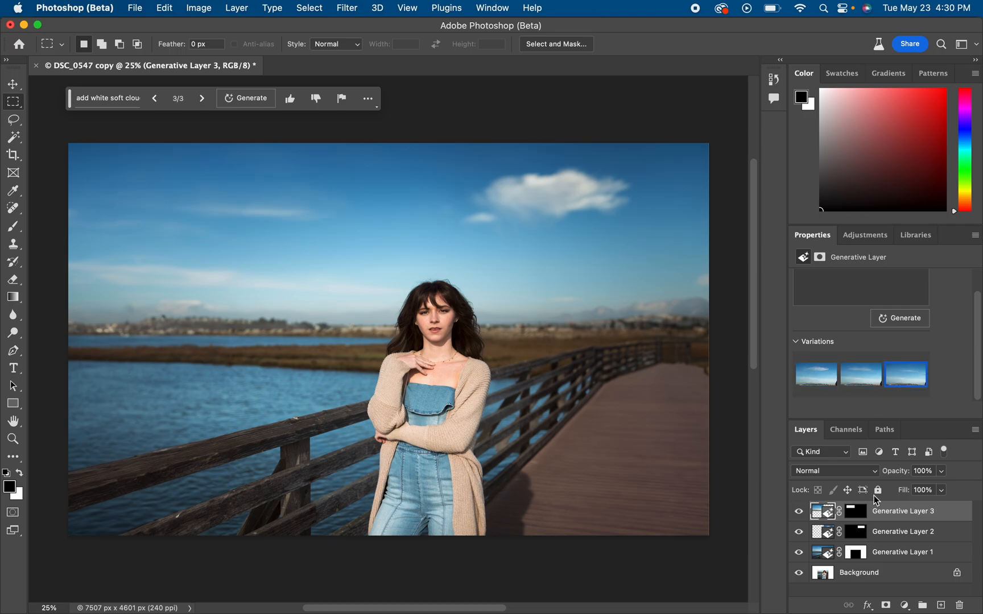
pyautogui.click(880, 533)
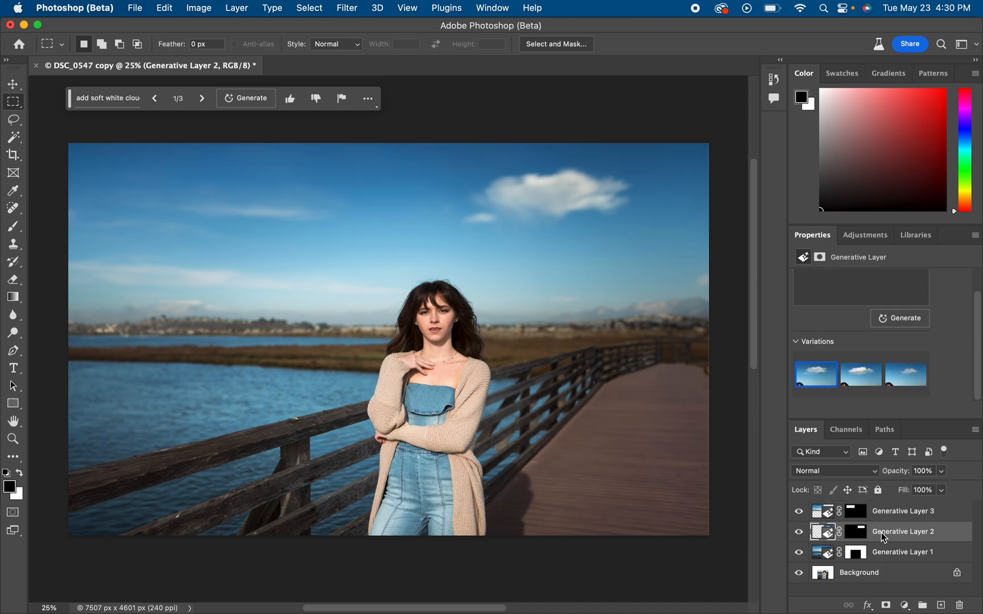
pyautogui.click(862, 380)
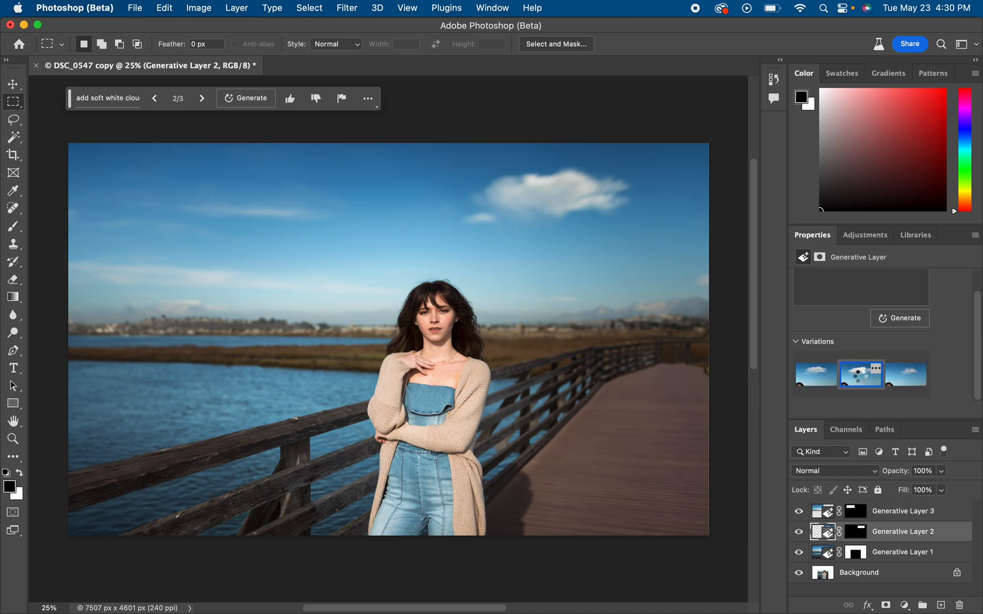
pyautogui.click(893, 383)
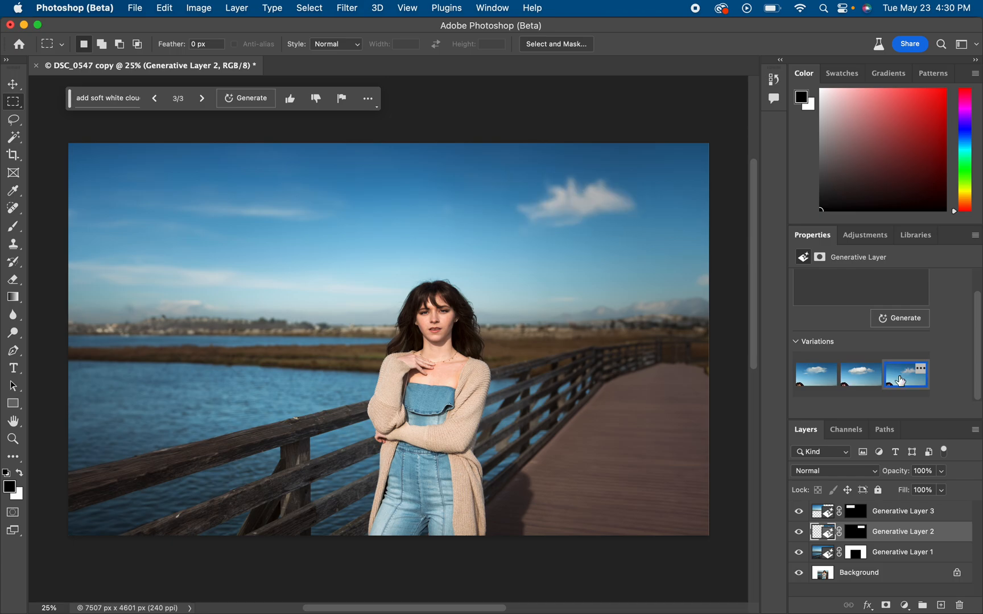
pyautogui.click(825, 382)
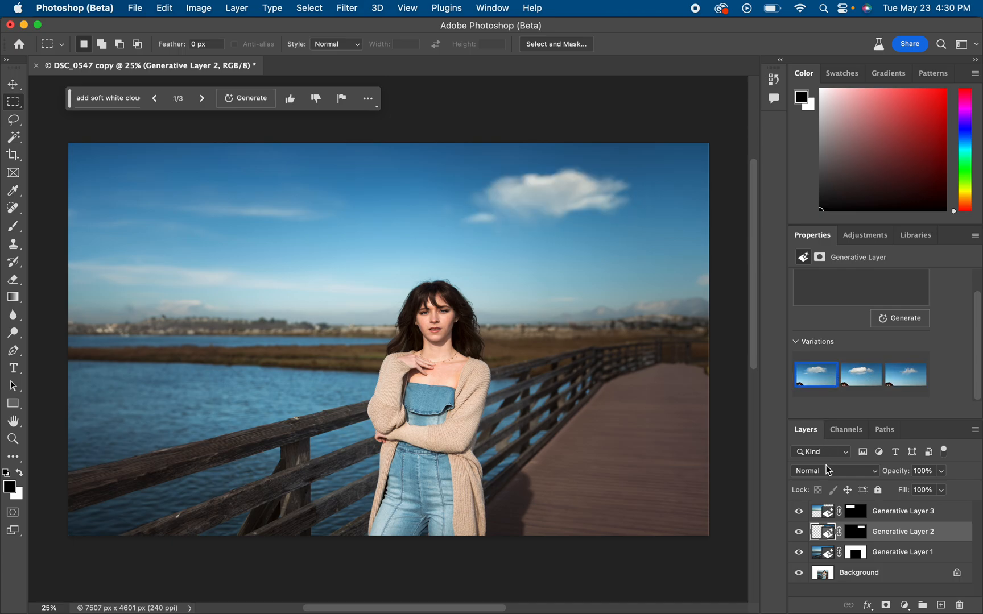
# Choose the first cloud variation for Generative Layer 3 and delete that layer's third variation.
pyautogui.click(879, 516)
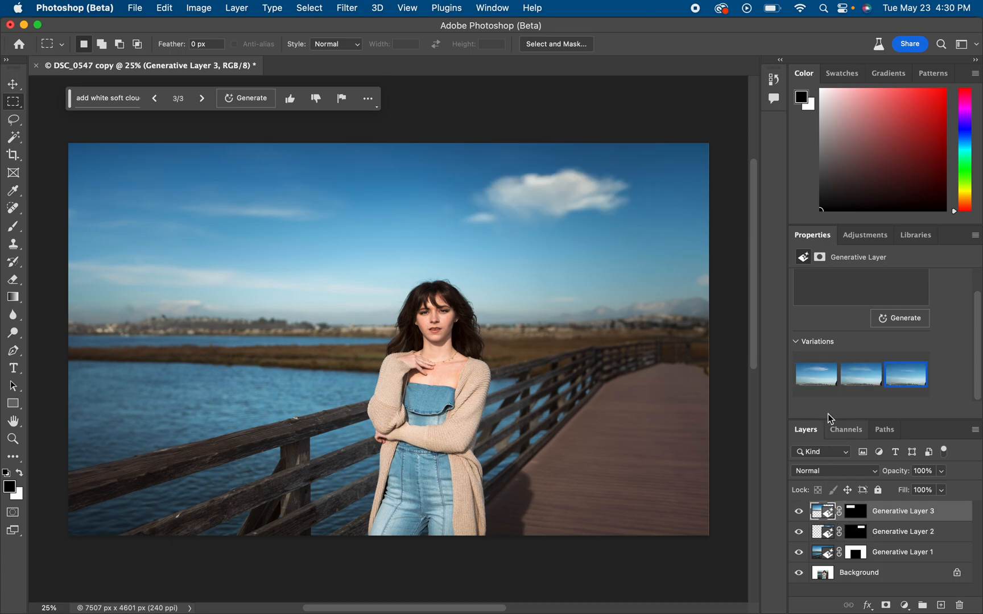
pyautogui.click(819, 378)
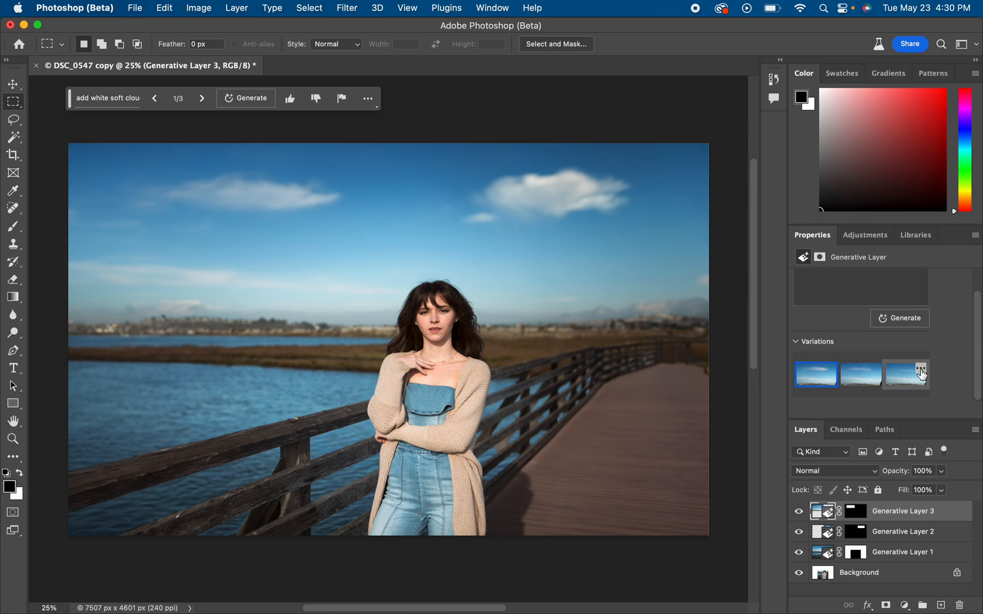
pyautogui.click(921, 370)
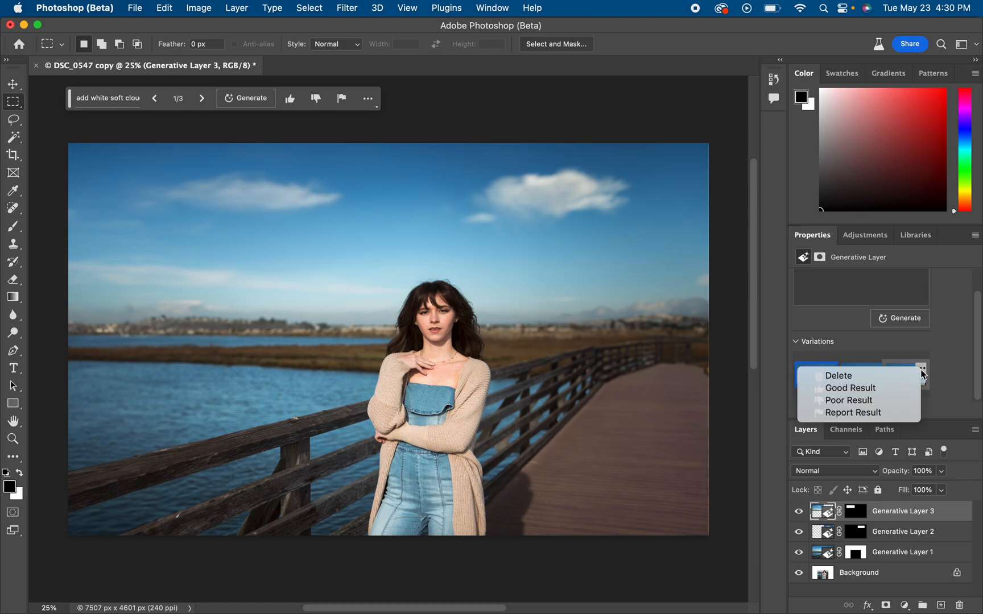
pyautogui.click(848, 378)
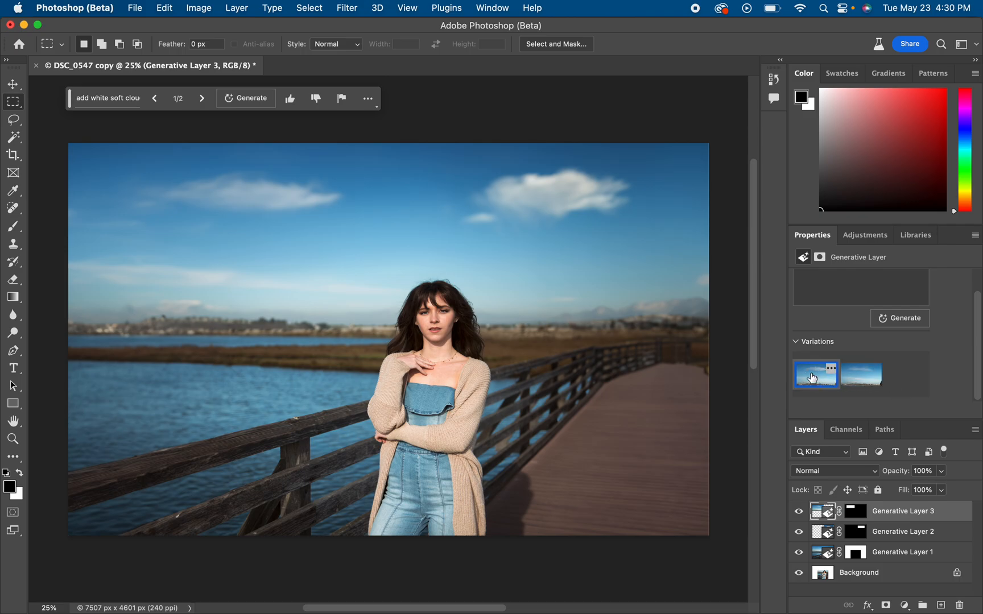